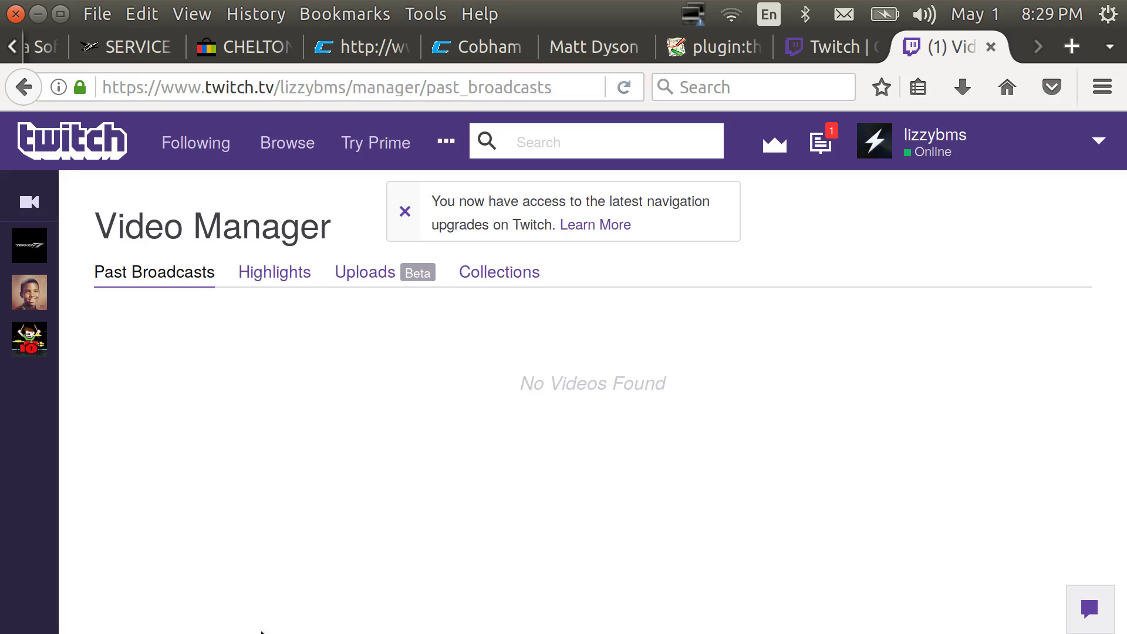
Step: Launch System Settings from the Dash and go to the Displays page
key("super")
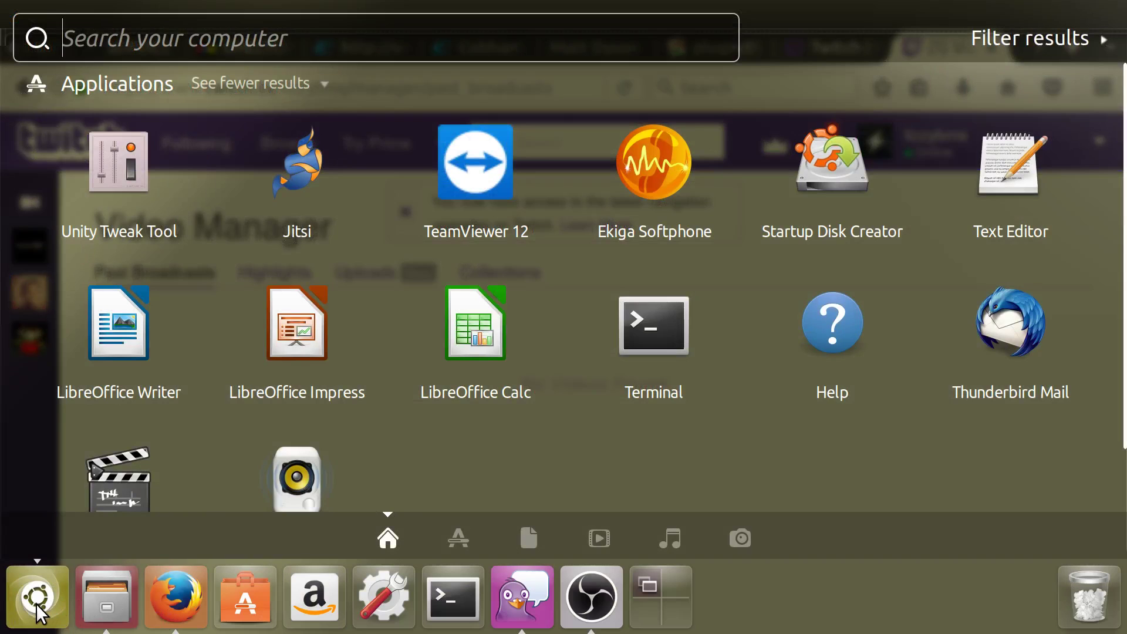
left_click(392, 594)
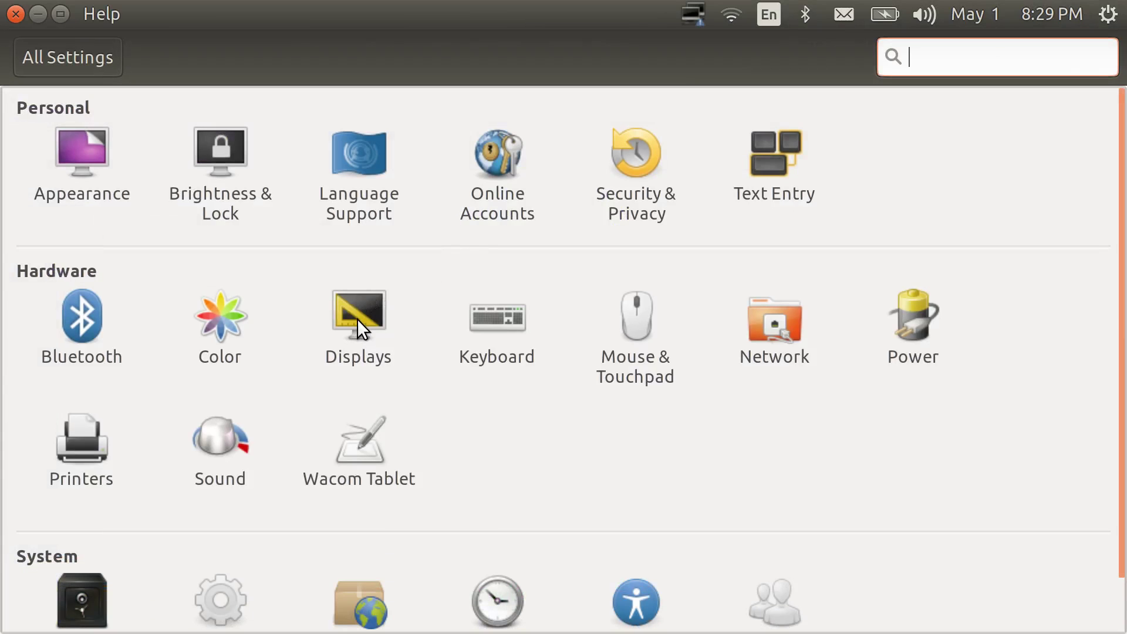
left_click(358, 320)
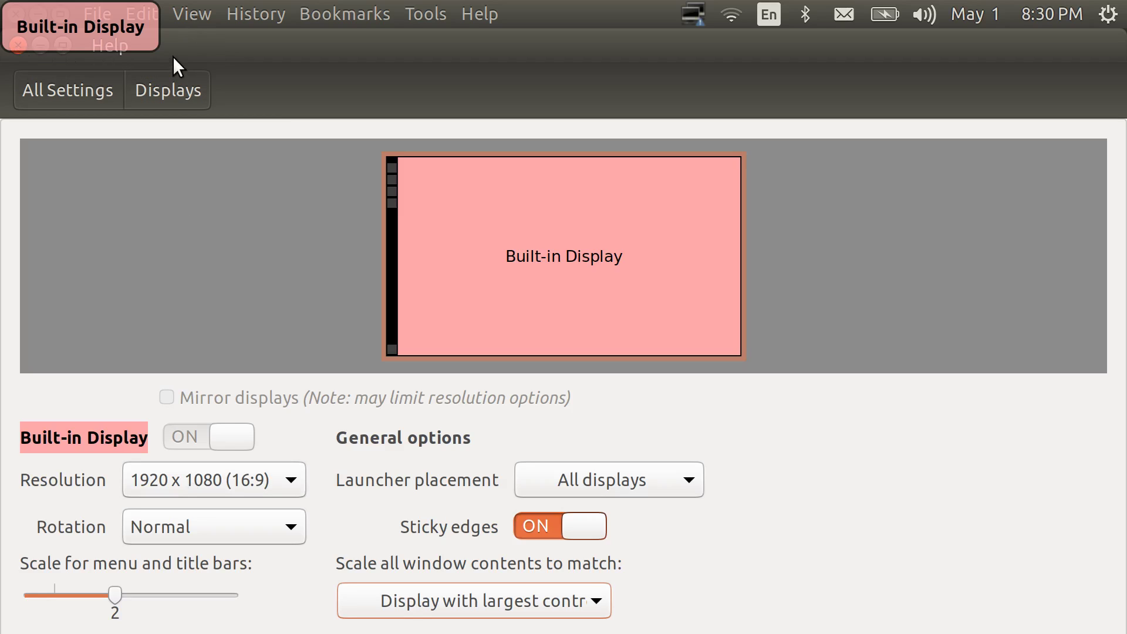
Step: Close the Displays window, dismiss the session menu without choosing an item, and bring up the Dash
left_click_drag(194, 55, 239, 75)
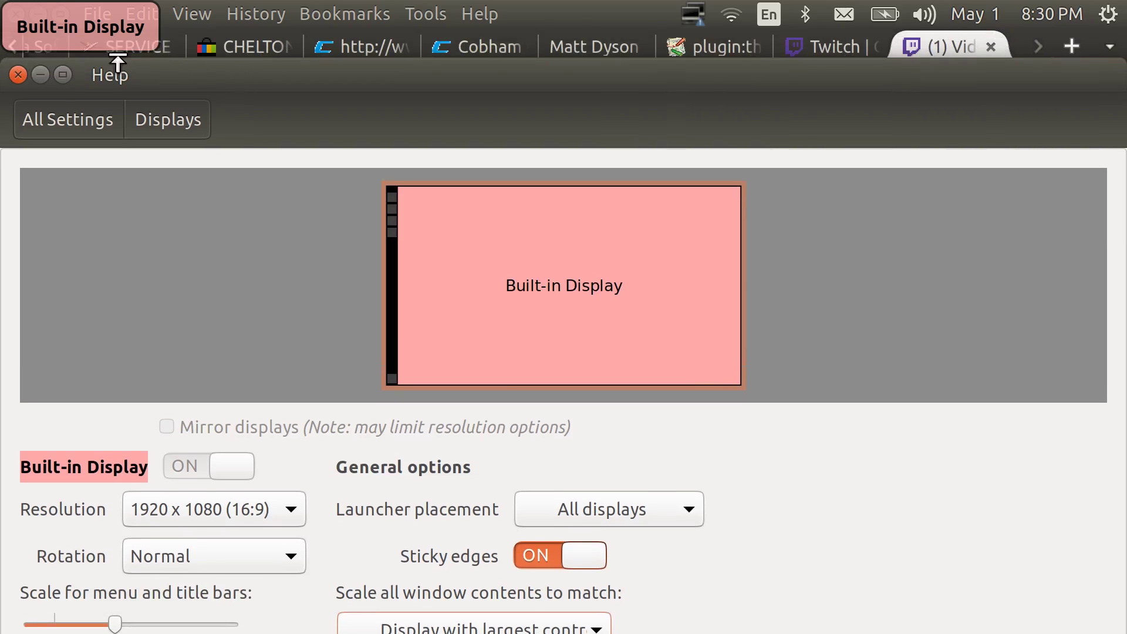
left_click(18, 74)
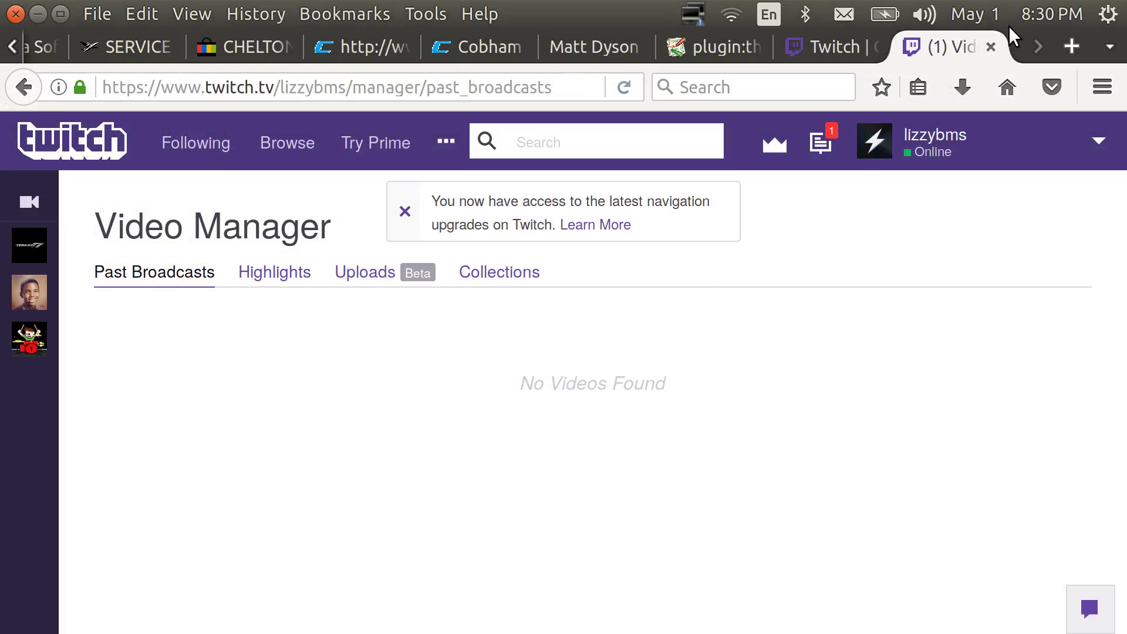
left_click(1108, 11)
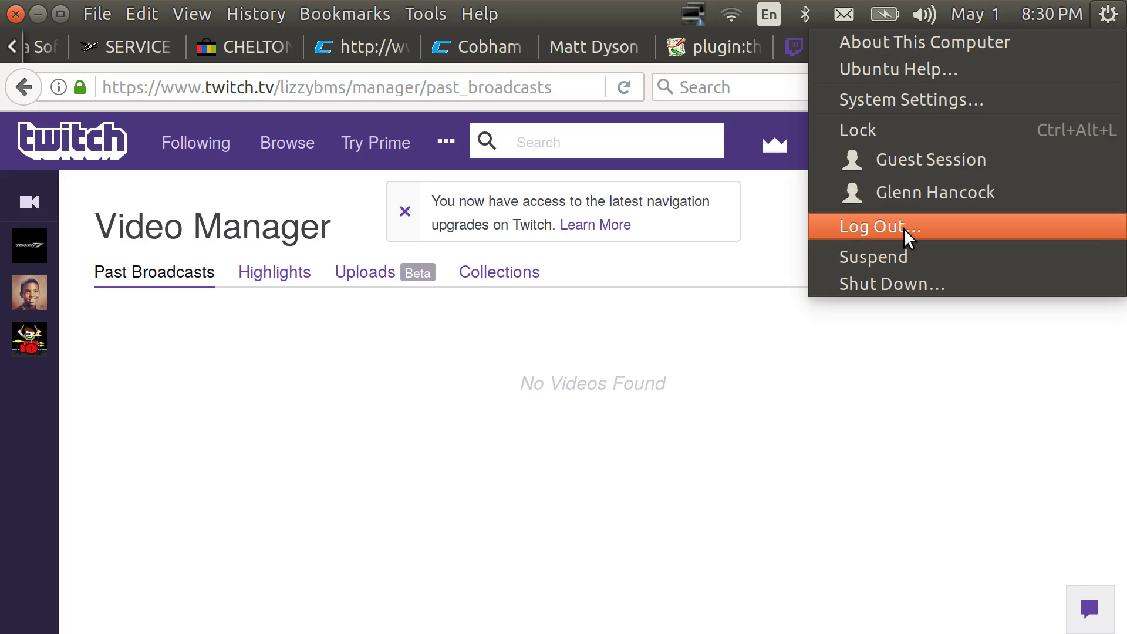
left_click(770, 473)
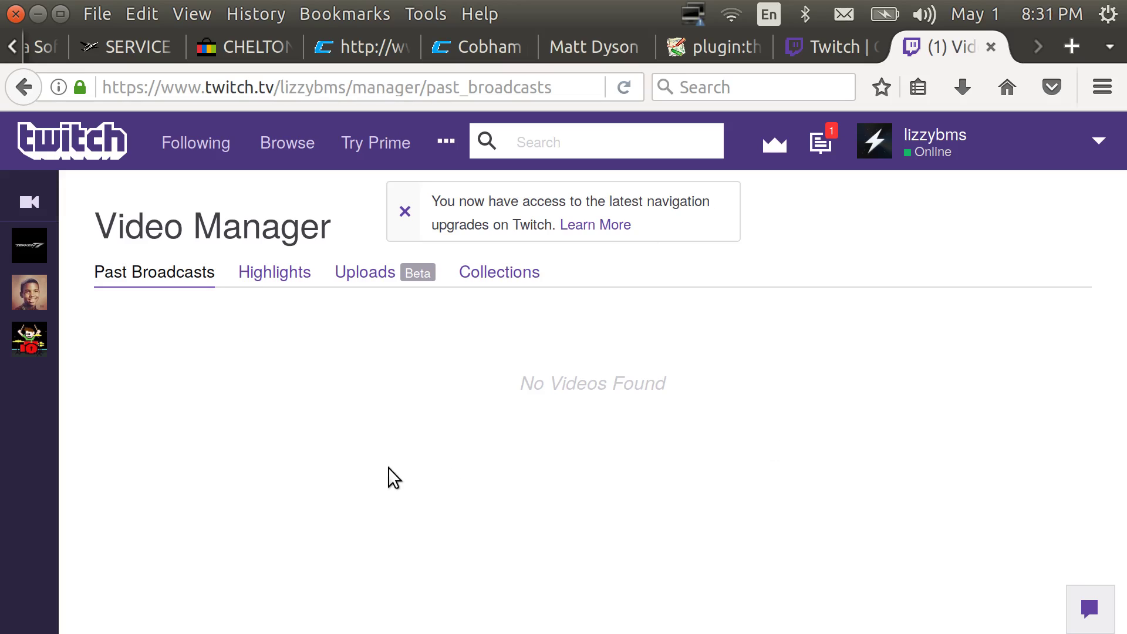
key("super")
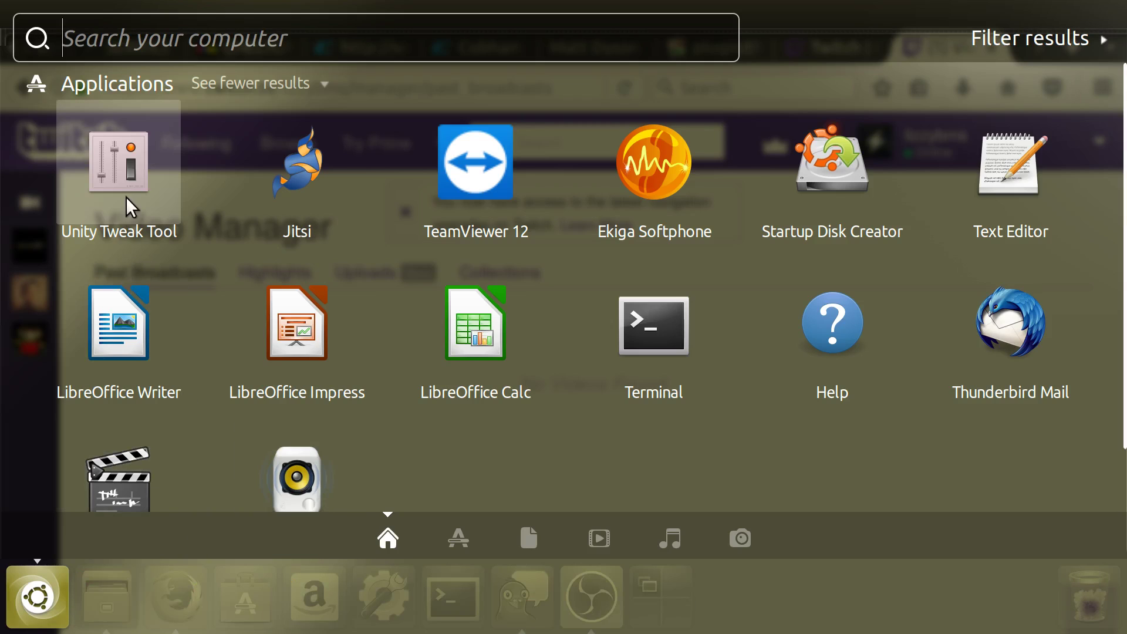
Step: Launch Unity Tweak Tool from the Dash's application list
left_click(123, 175)
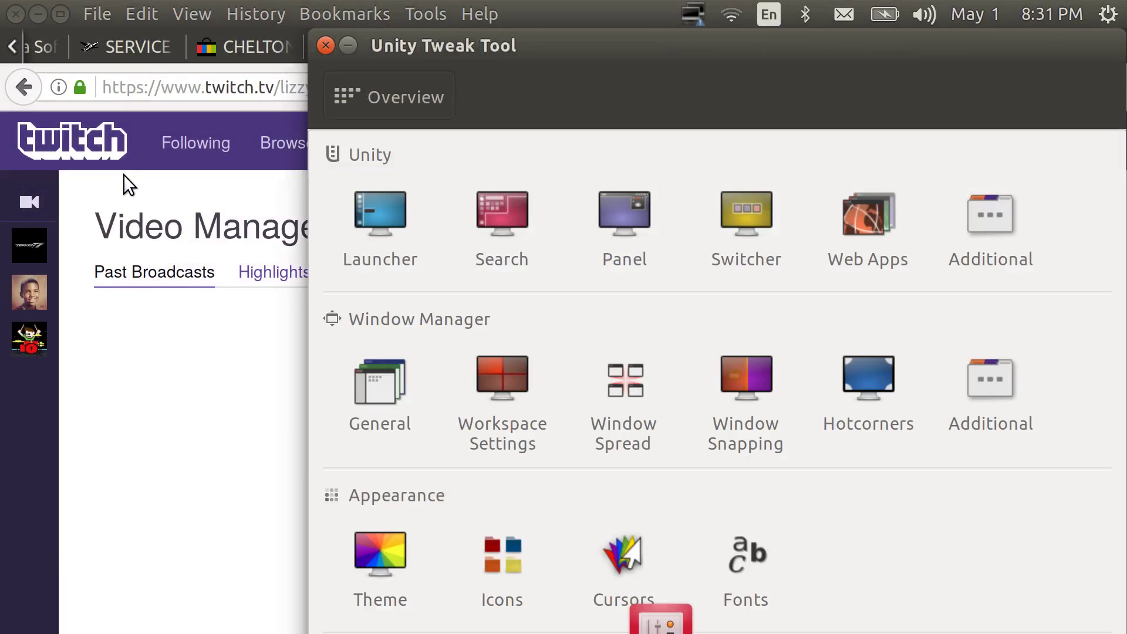
Step: Move the Unity Tweak Tool window left and open its Launcher settings page
left_click_drag(658, 26, 530, 26)
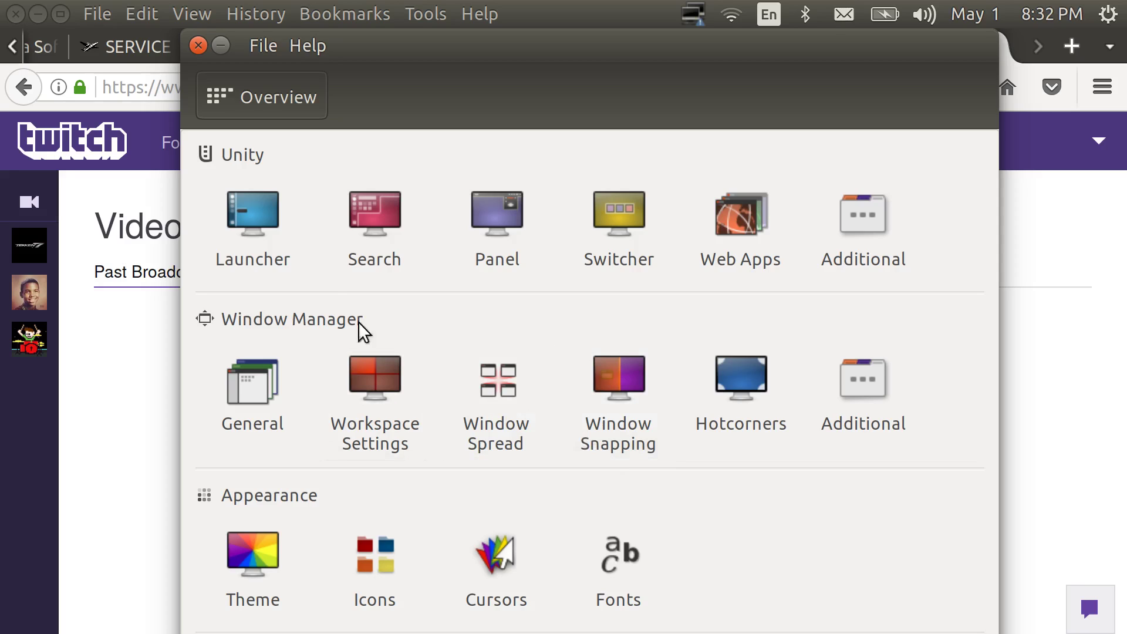
left_click(252, 223)
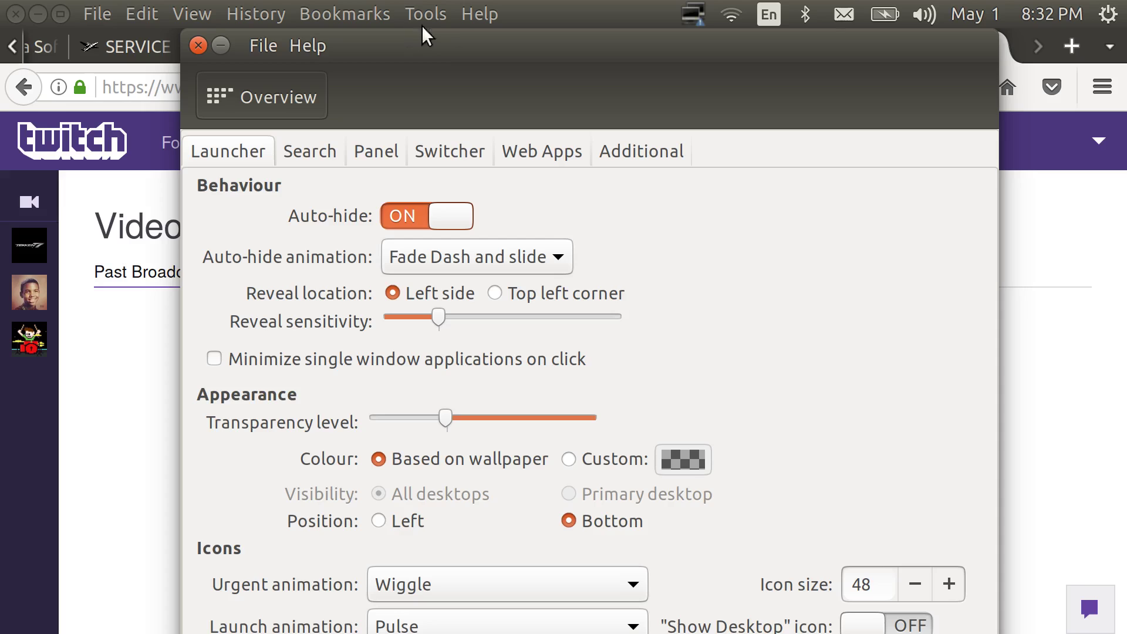
Step: Switch launcher auto-hide off, set the launcher position to Left, then turn auto-hide back on
left_click_drag(450, 47, 261, 32)
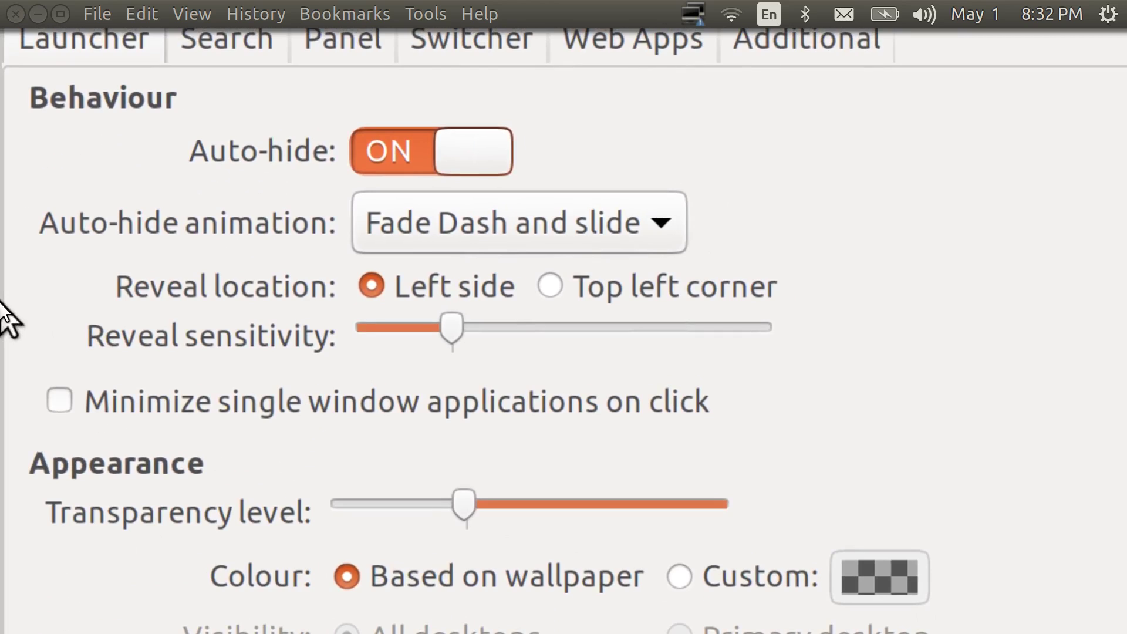
left_click(221, 212)
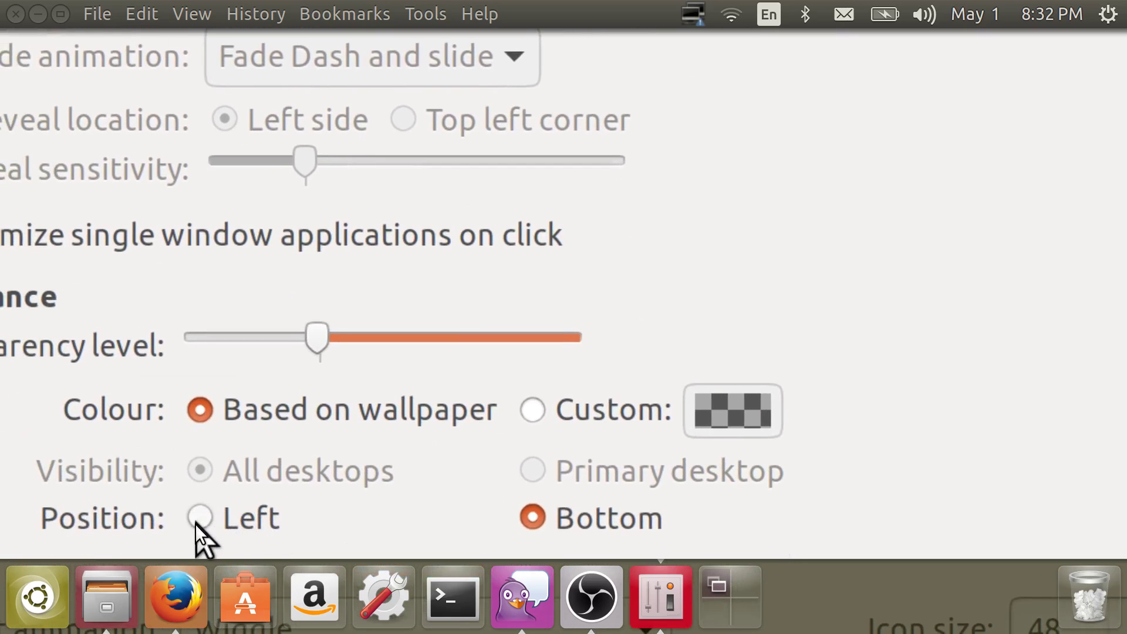
left_click(198, 520)
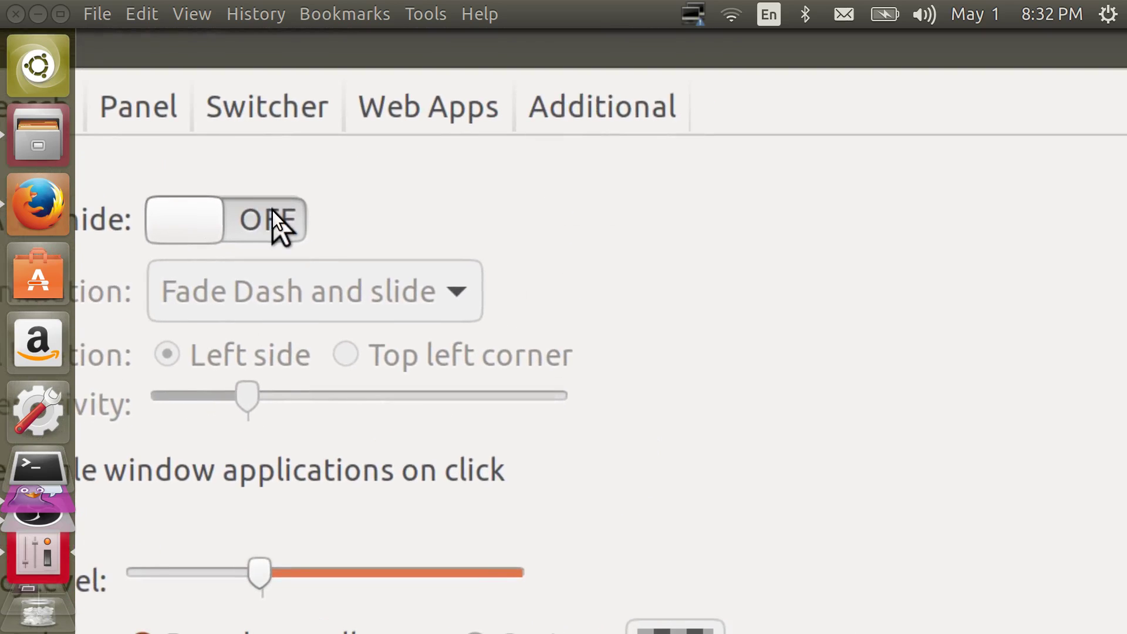
left_click(272, 212)
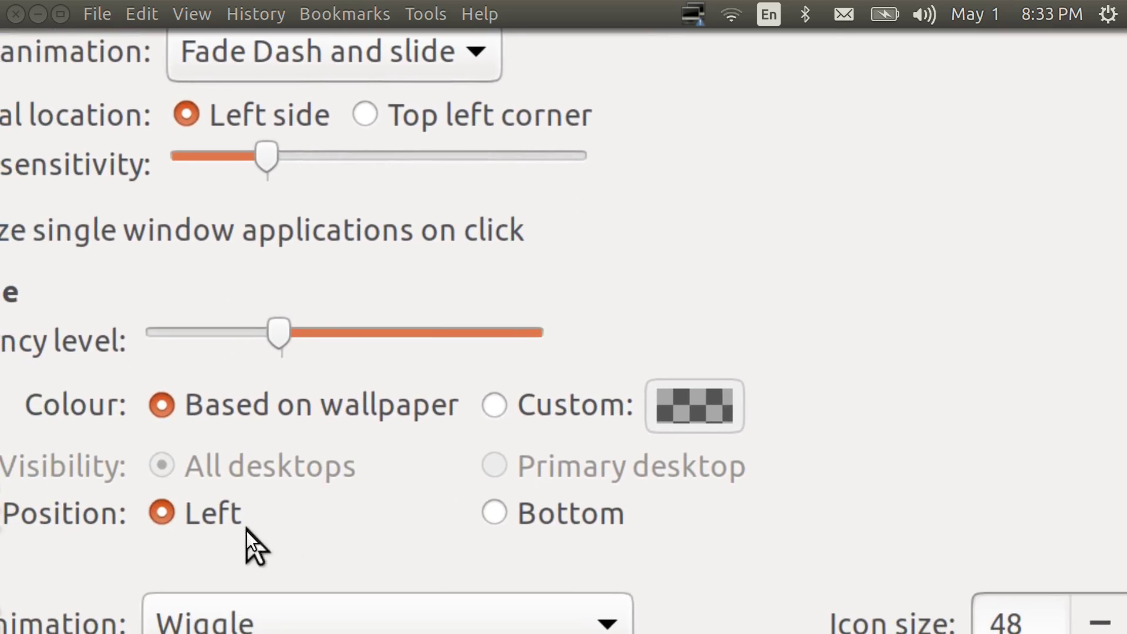
Step: Set the launcher position back to Bottom, restoring the original launcher settings
left_click(422, 524)
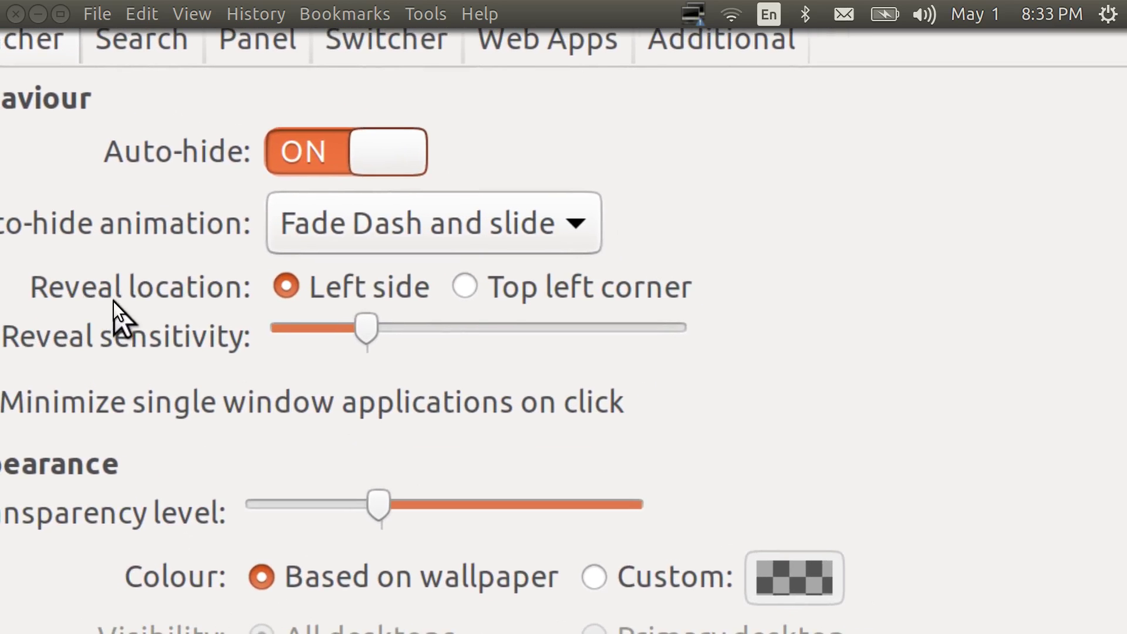
mouse_move(114, 301)
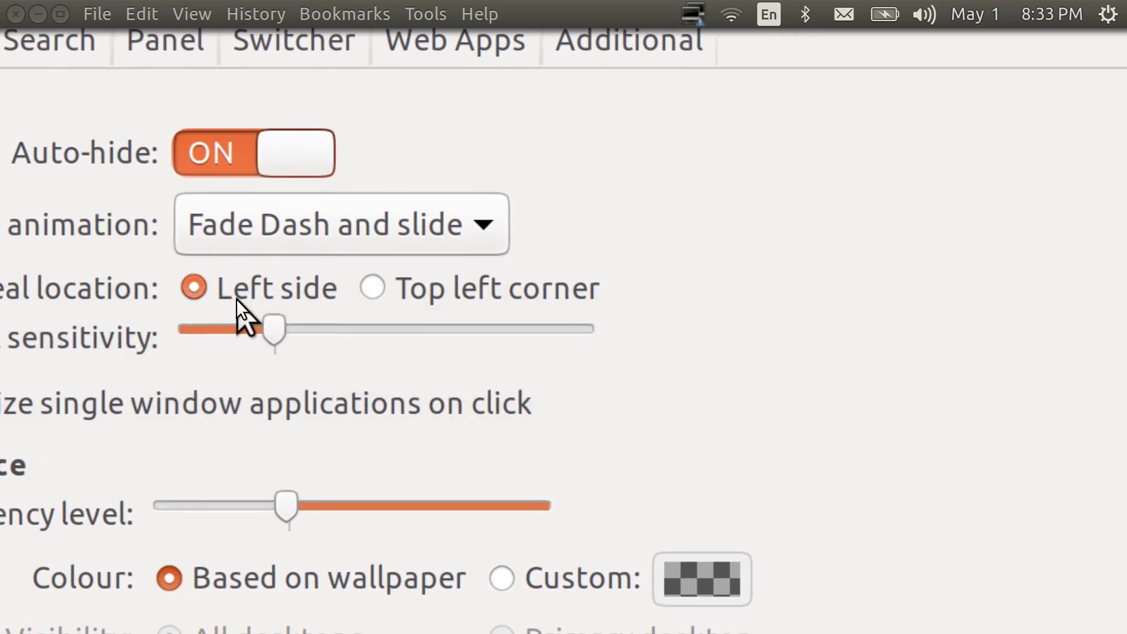
mouse_move(394, 291)
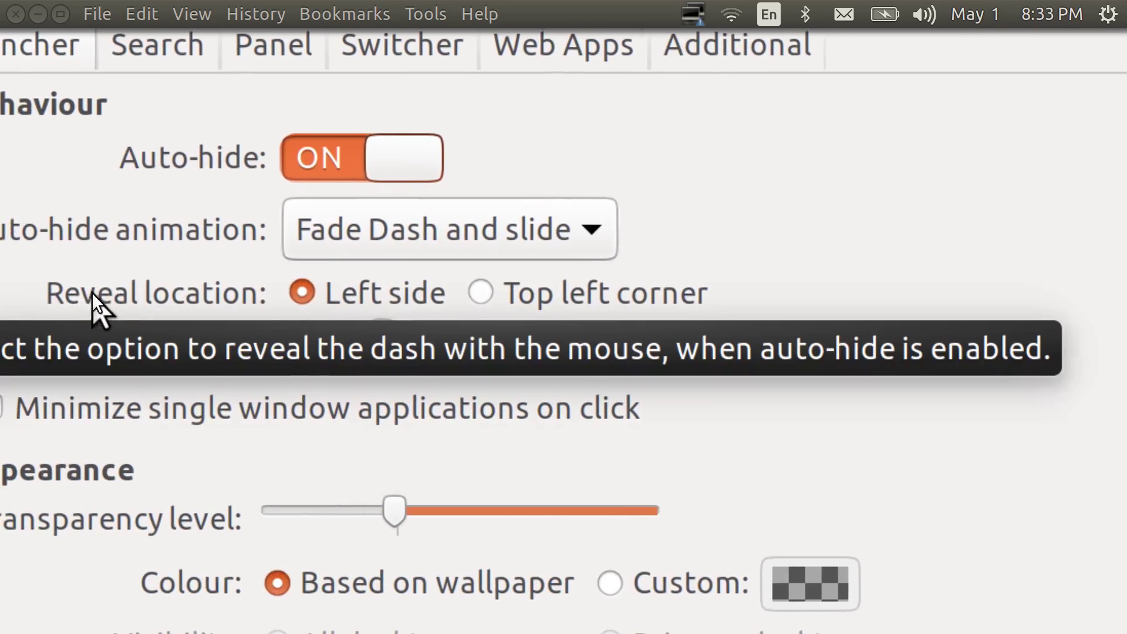
mouse_move(352, 311)
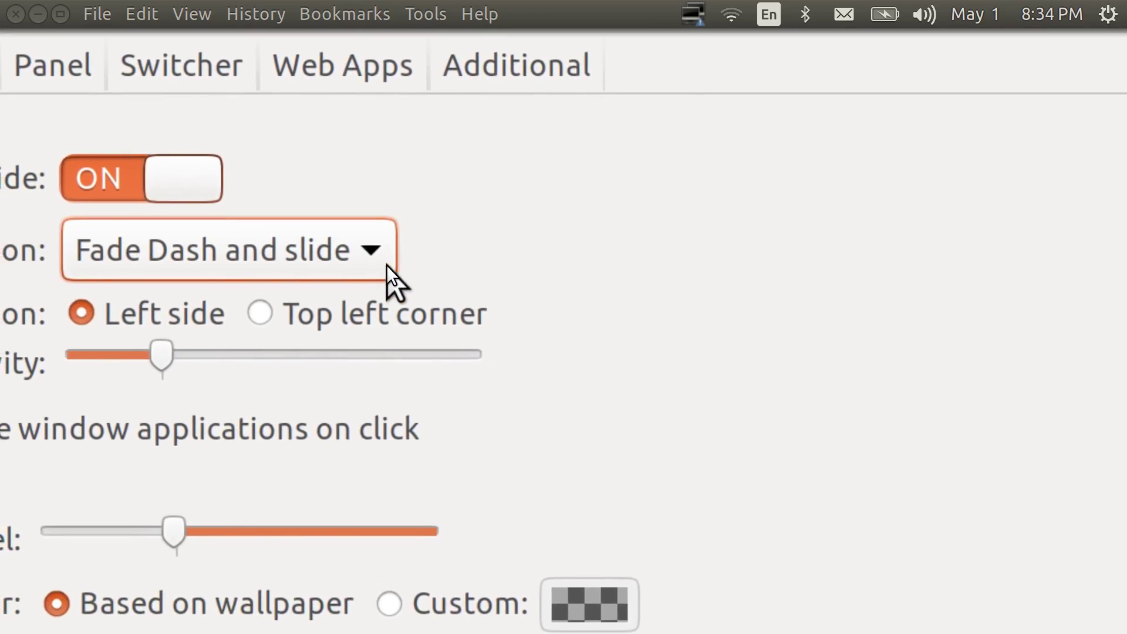
left_click(296, 259)
left_click(294, 296)
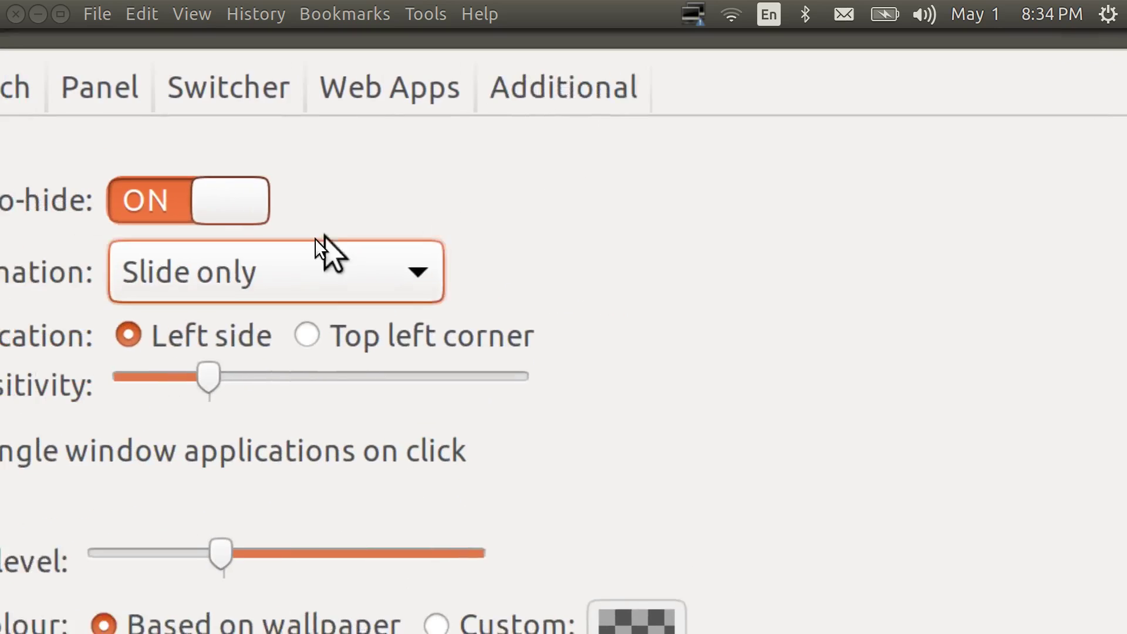
left_click(470, 269)
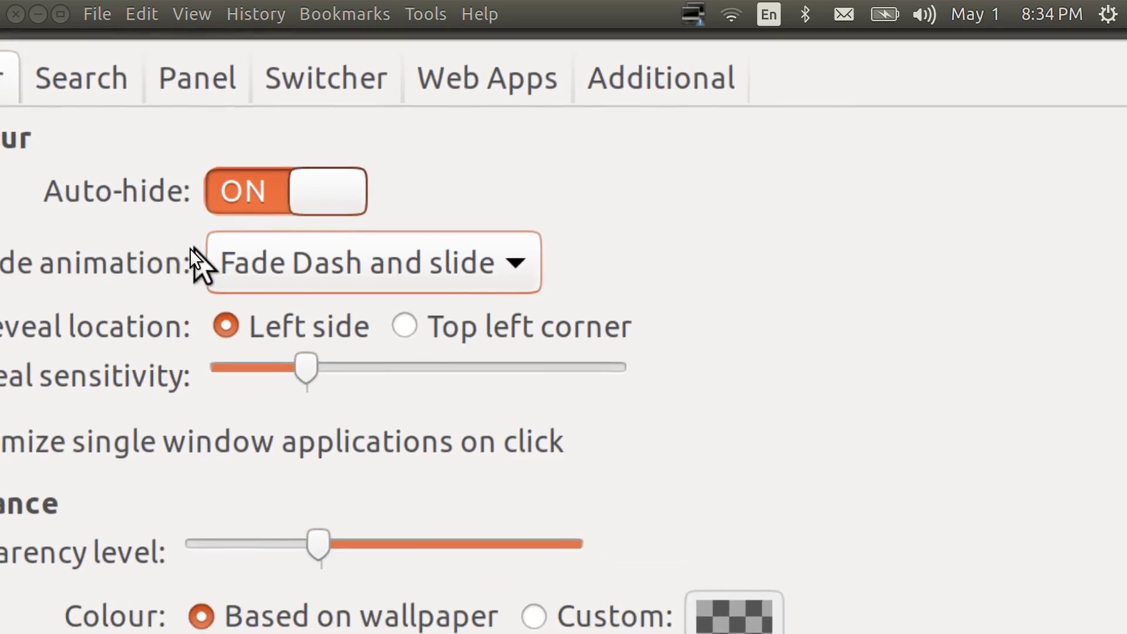
left_click(240, 284)
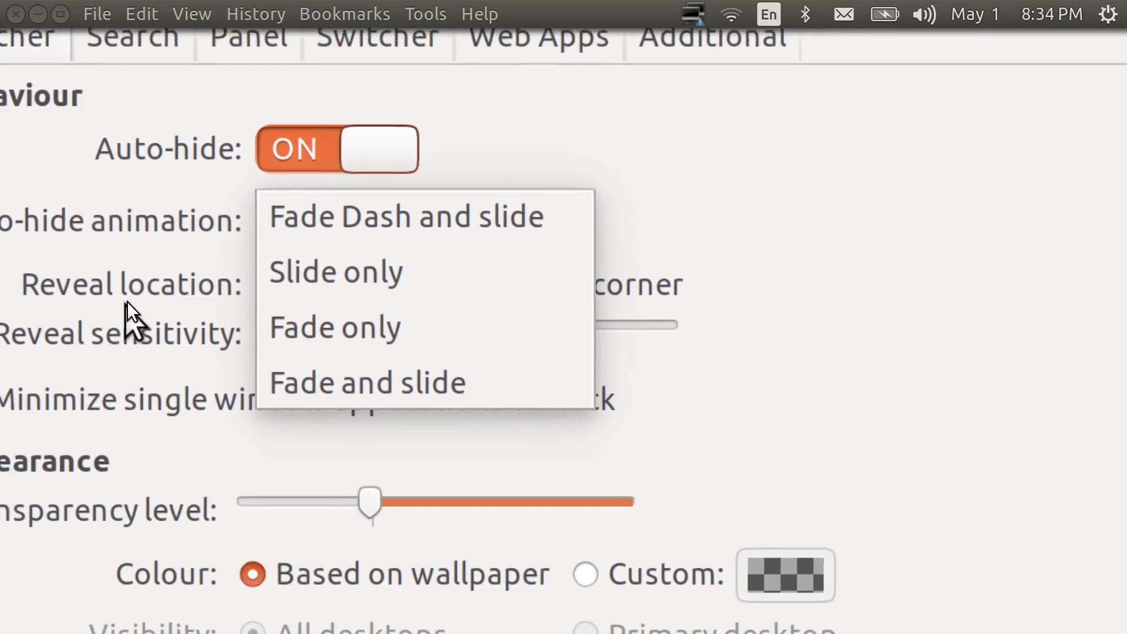
left_click(144, 270)
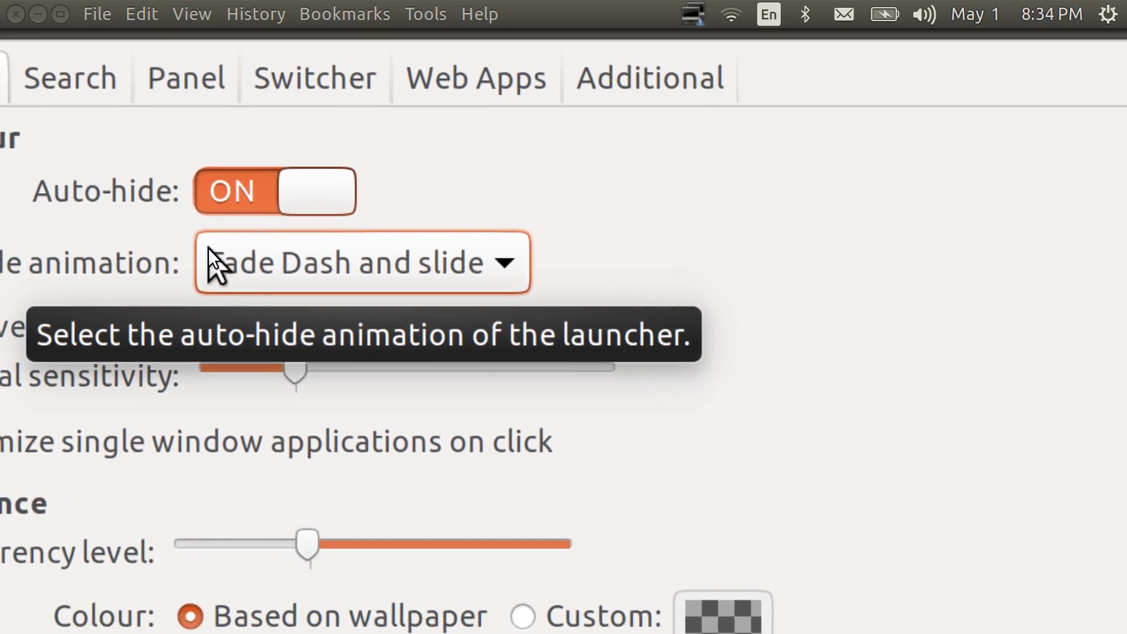
left_click(208, 248)
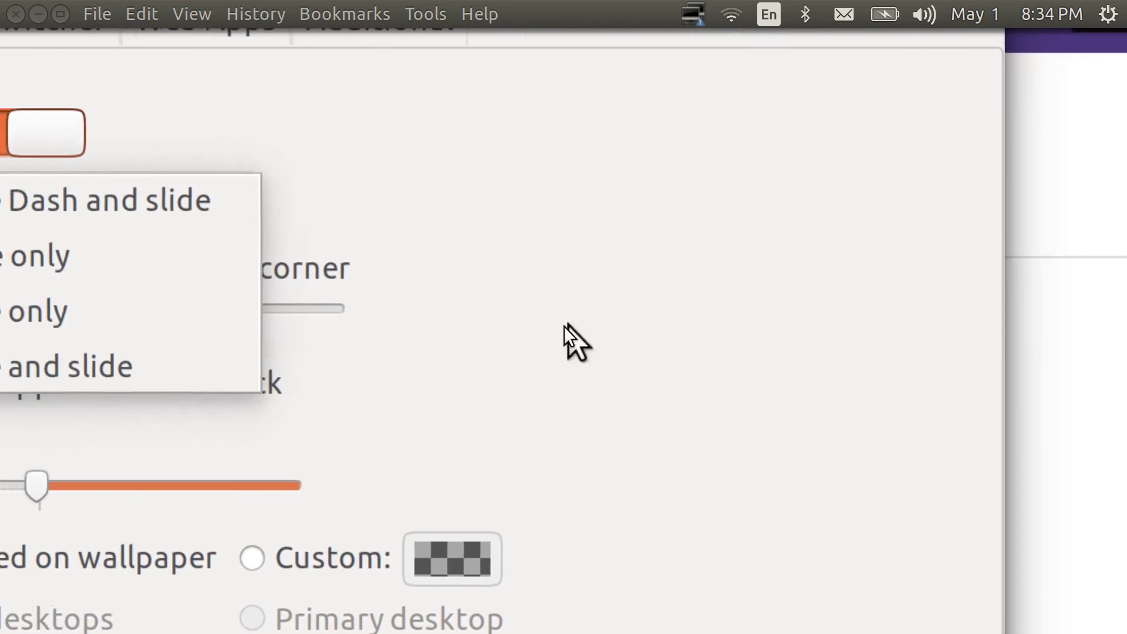
left_click(646, 343)
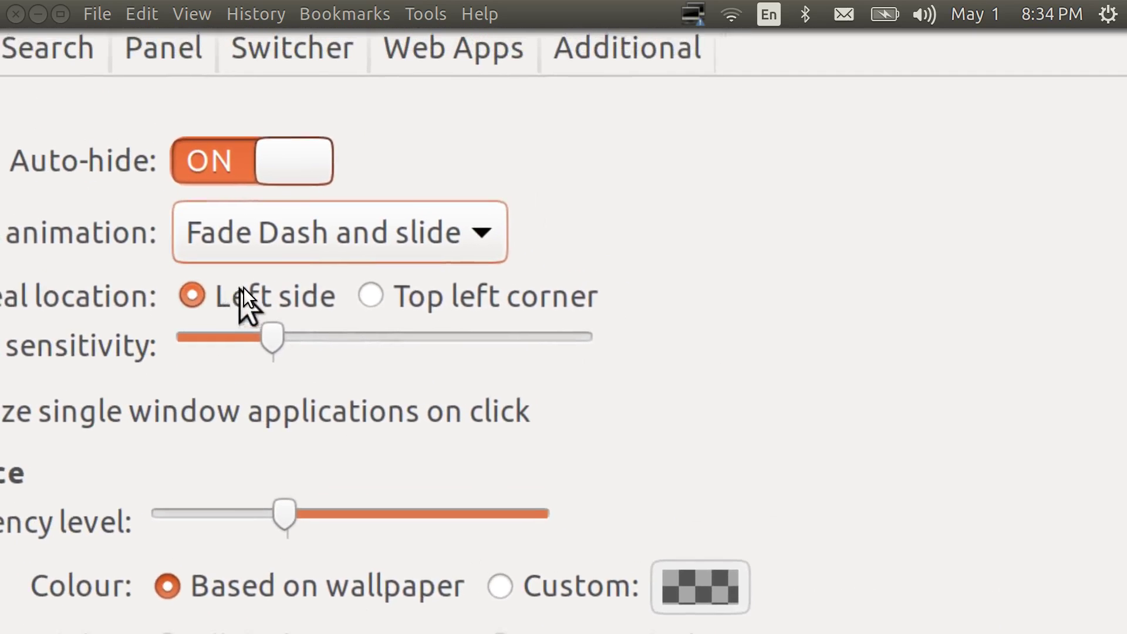
mouse_move(283, 295)
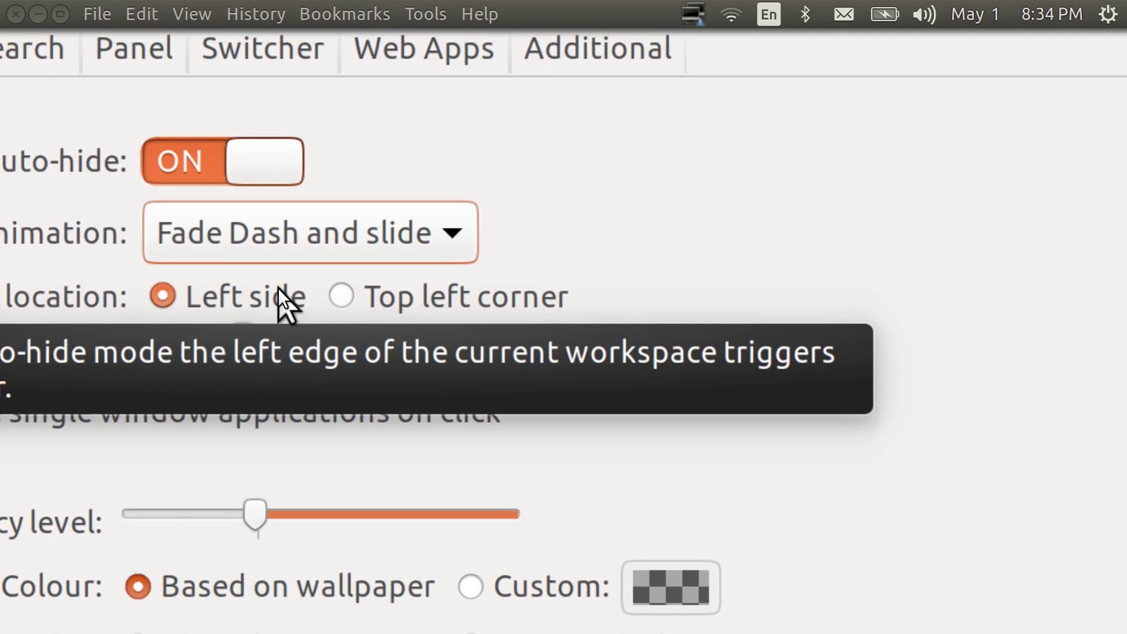
mouse_move(289, 367)
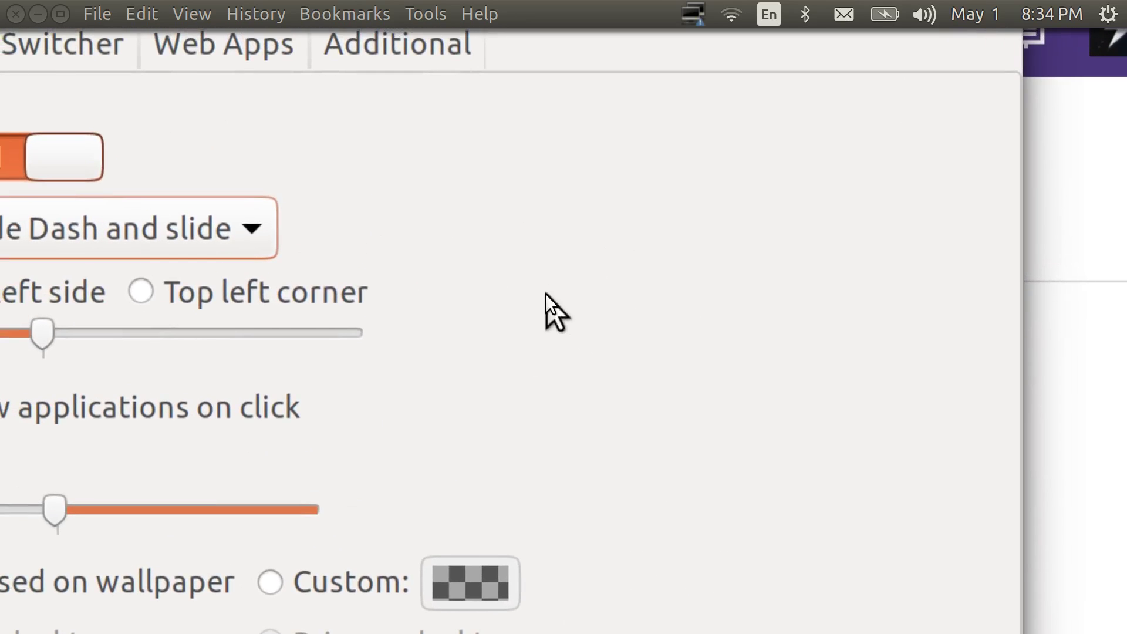
Step: Slide the Tweak Tool window aside to reveal the browser, move it back, and return to Overview
left_click_drag(548, 299, 1013, 329)
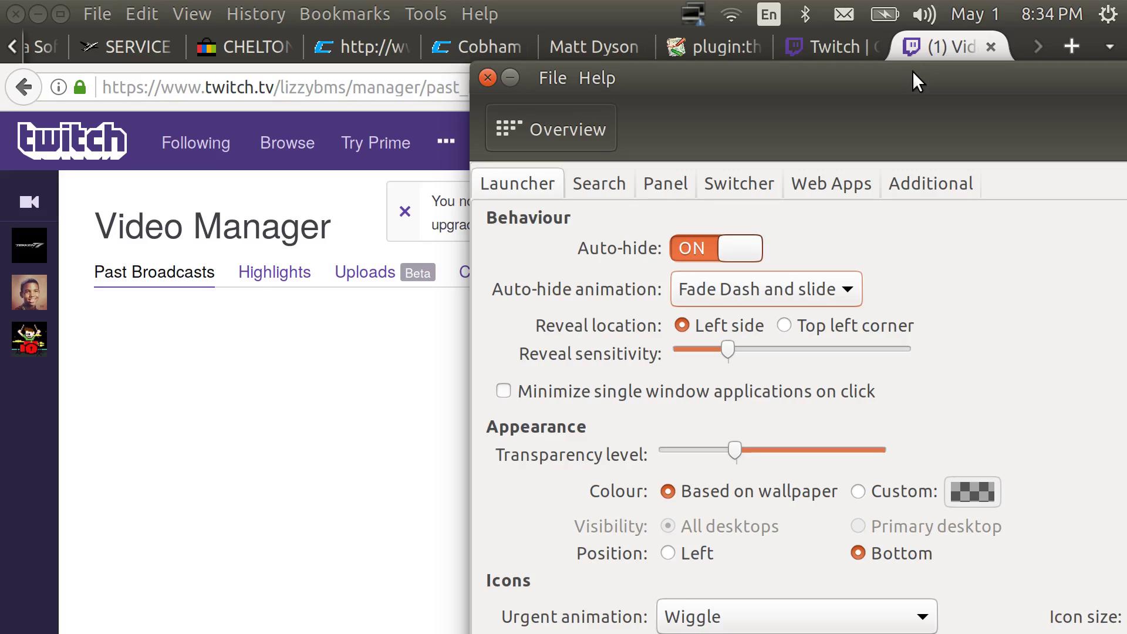
left_click_drag(913, 81, 549, 4)
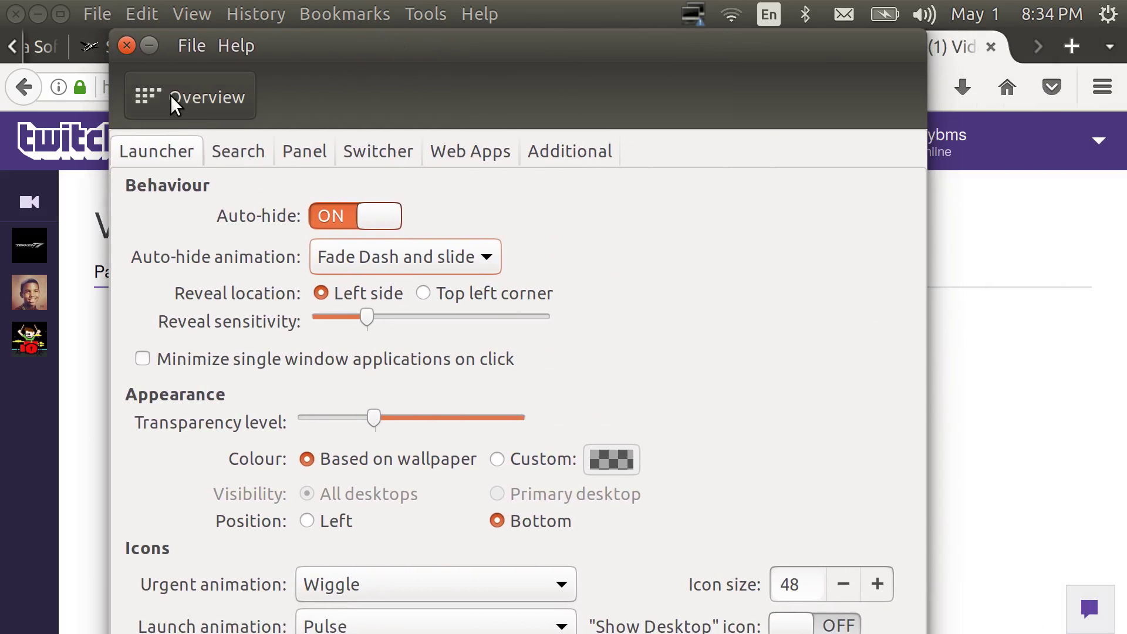
left_click(198, 104)
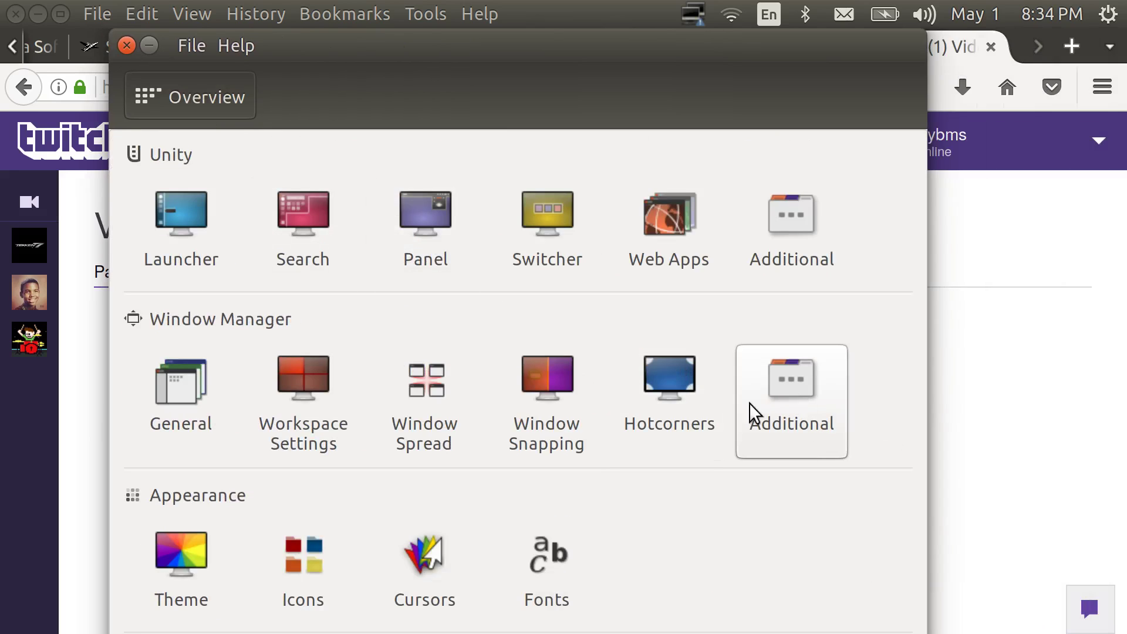
Step: Review the Window Manager Additional and General settings (magnification, animations), then return to Overview
left_click(806, 398)
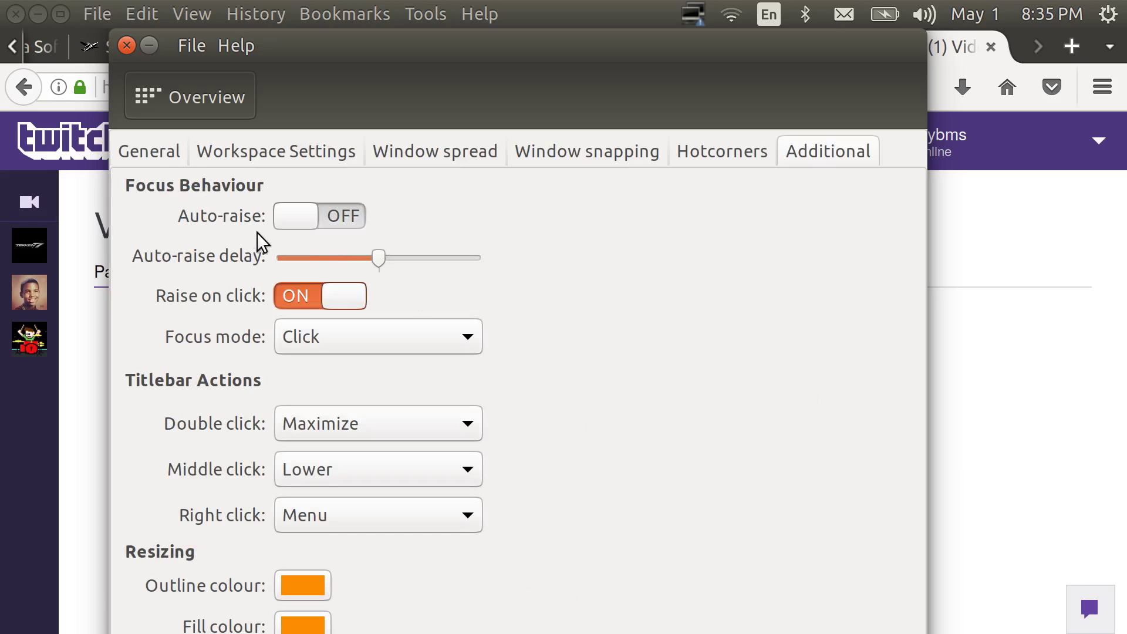
left_click(143, 154)
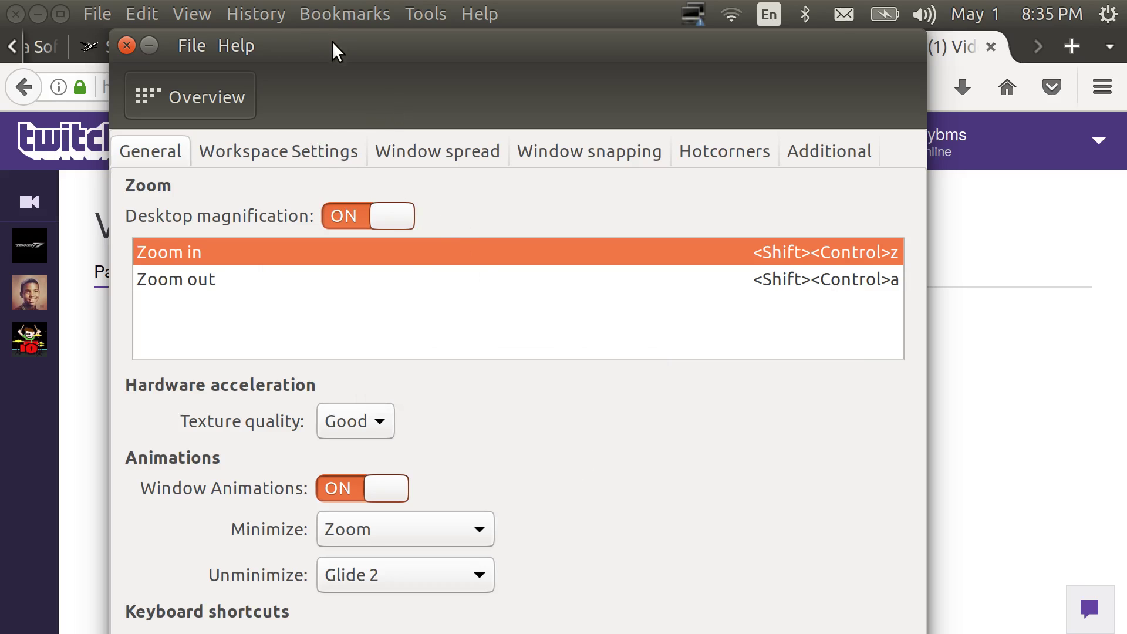
left_click_drag(332, 45, 369, 26)
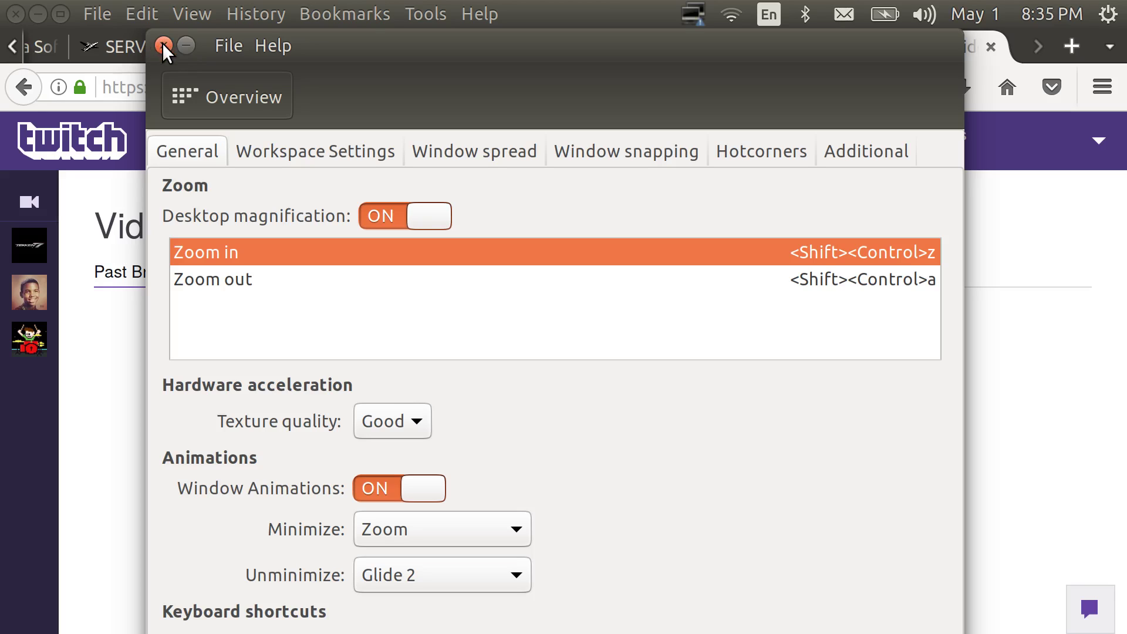
left_click(228, 97)
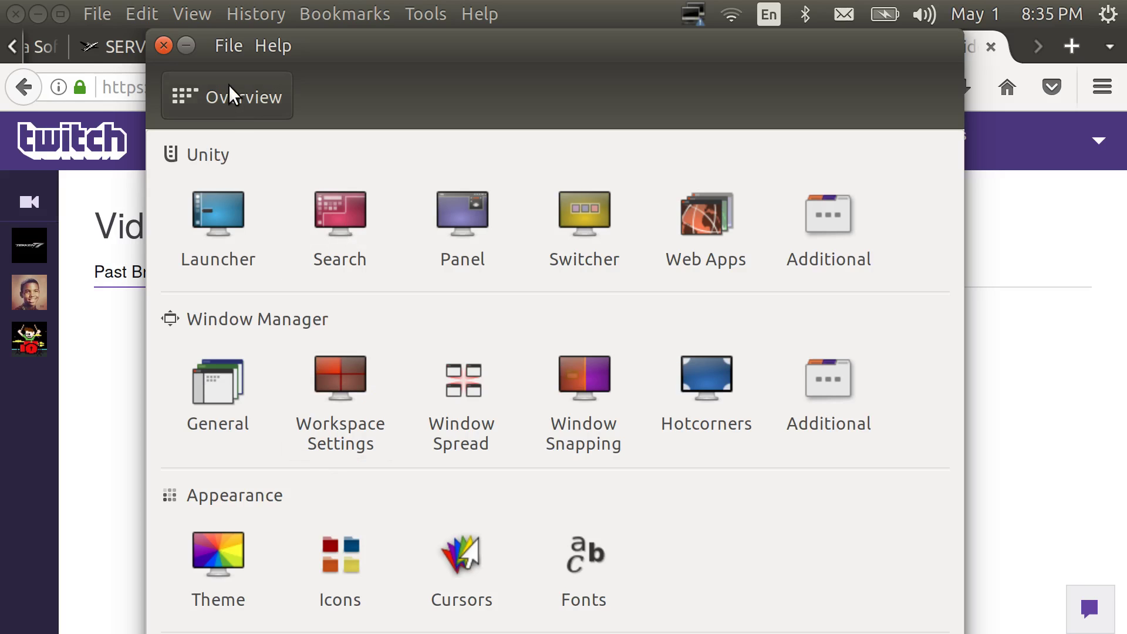
Step: Close Unity Tweak Tool, leaving Firefox's Twitch Video Manager page visible
left_click(163, 45)
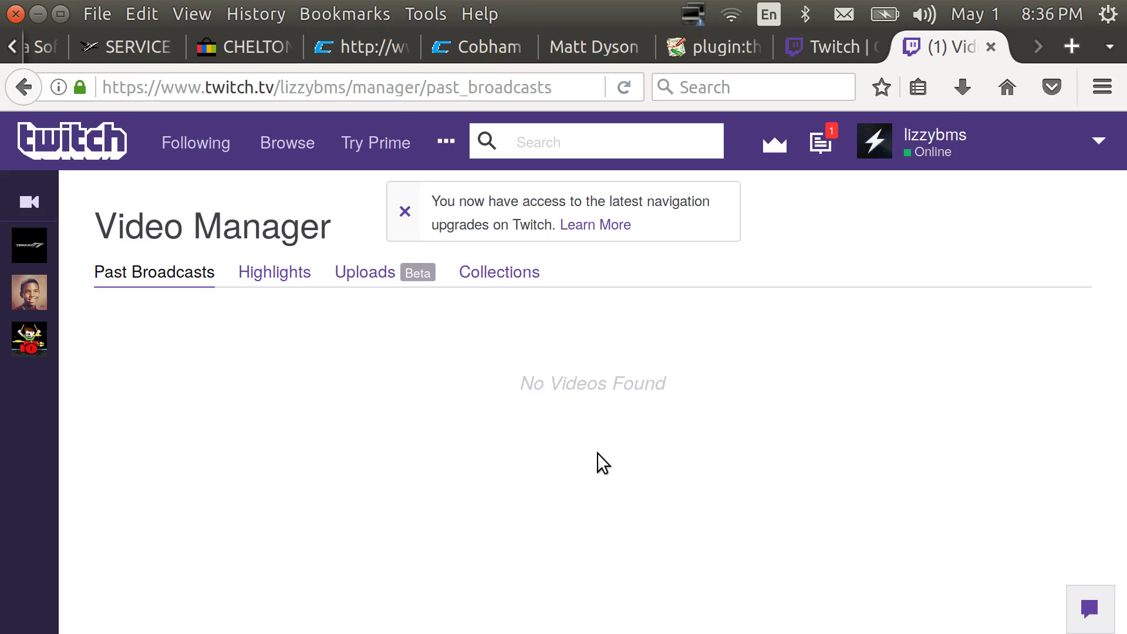
Step: Switch to OBS Studio with Alt+Tab and open its Settings dialog on the General page
key("alt+Tab")
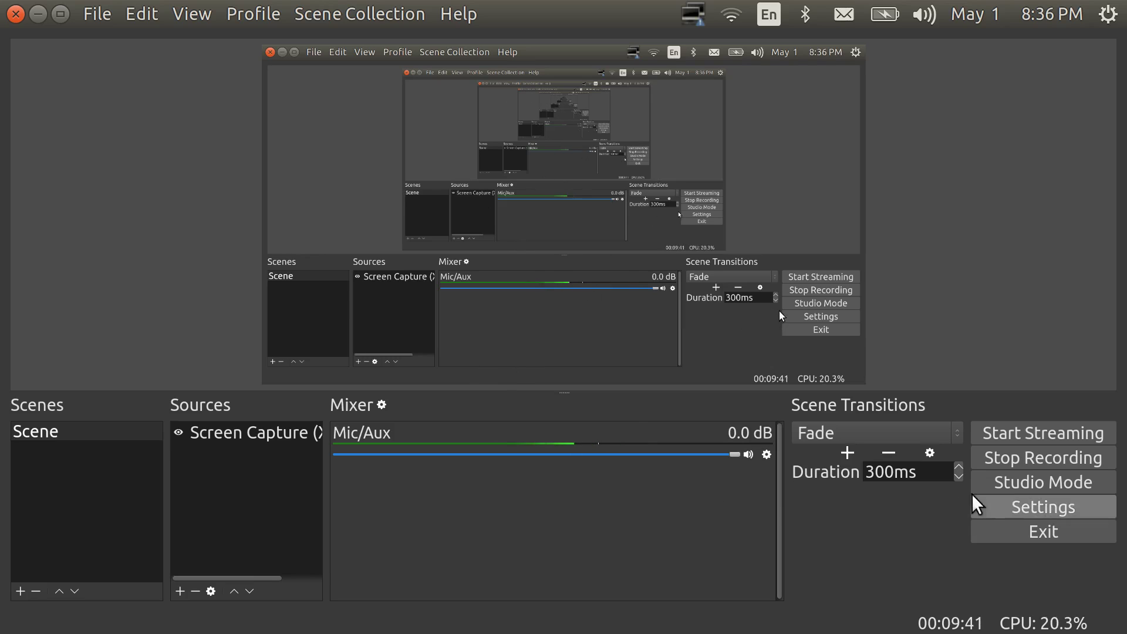
left_click(1032, 514)
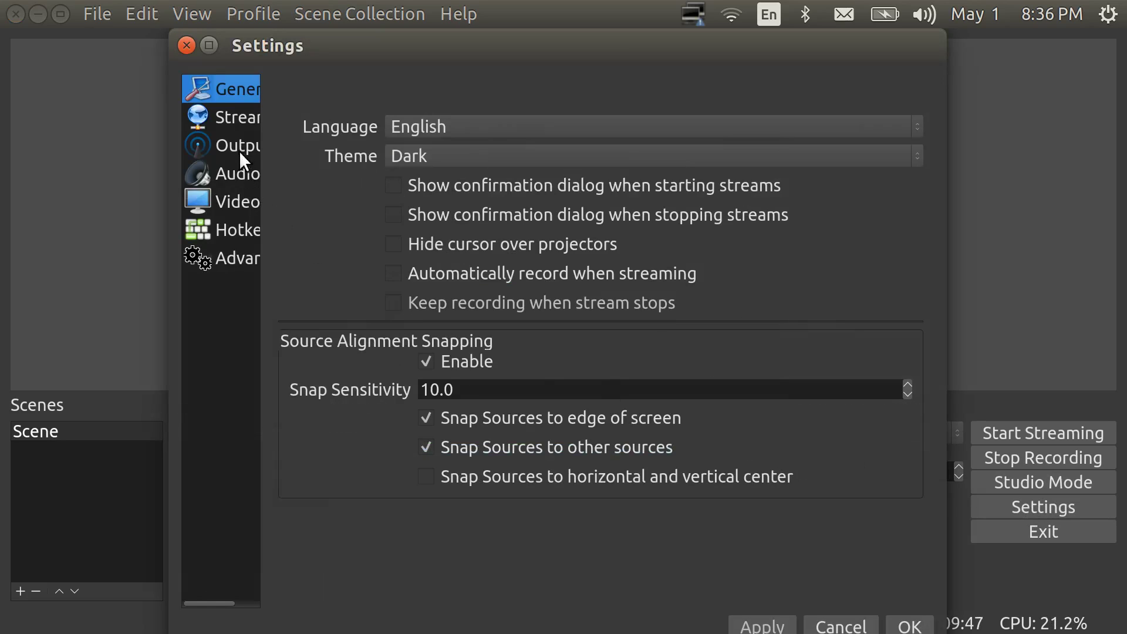
Step: Show the Video settings page: 1920x1080 base and output resolution at 30 FPS
left_click(235, 206)
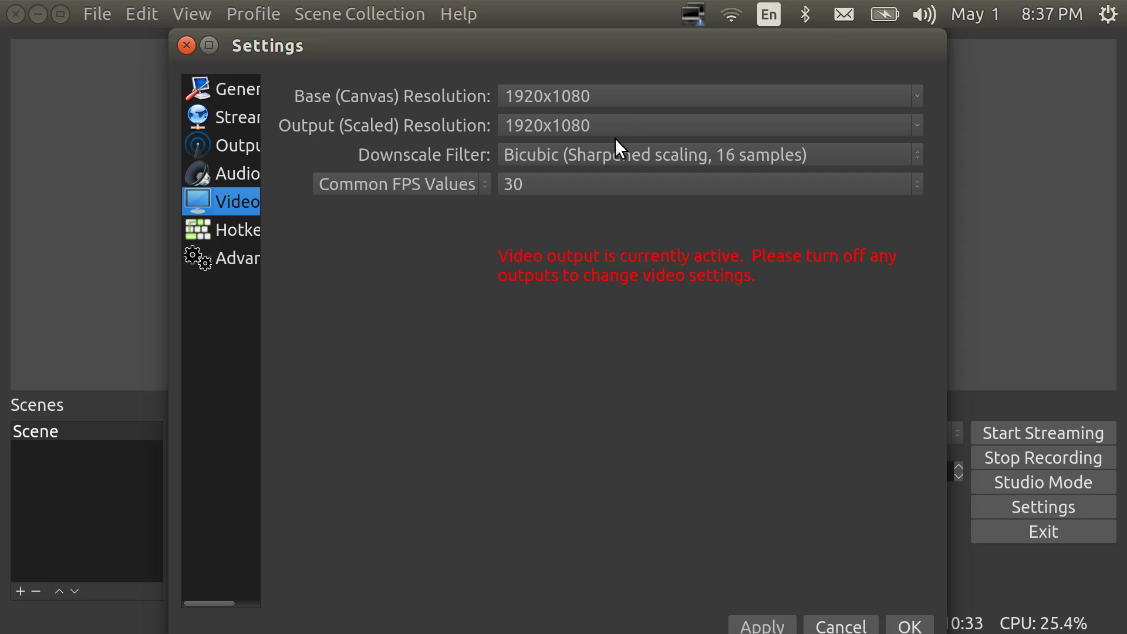
Step: Review the Hotkeys page, then the Audio page with the Shure MV51 as mic/auxiliary device
left_click(224, 234)
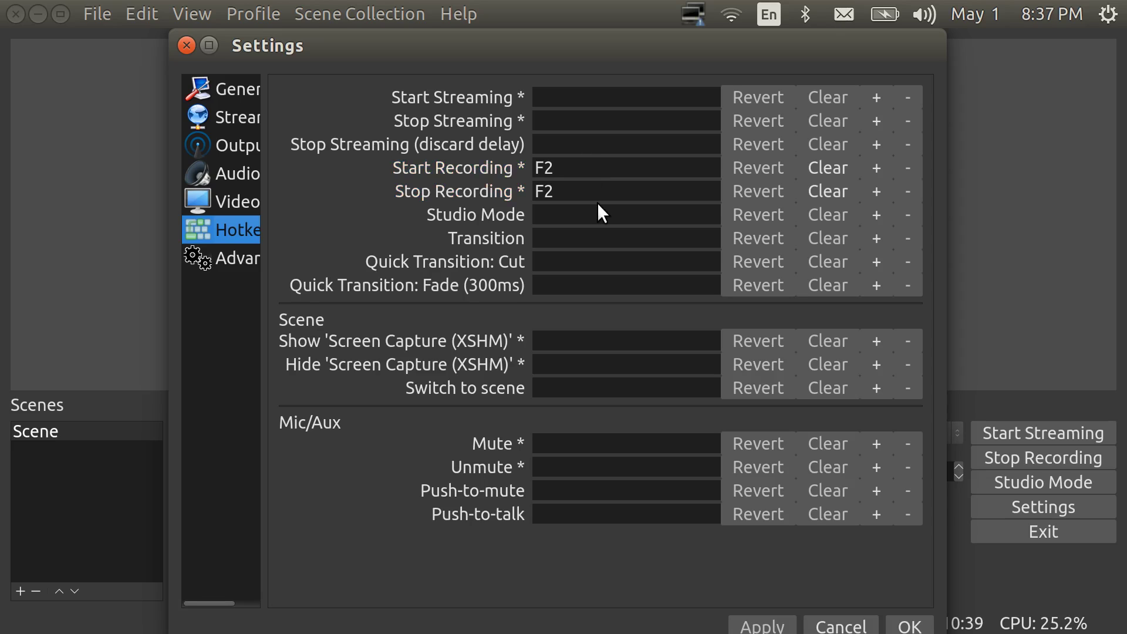
mouse_move(457, 193)
left_click(238, 176)
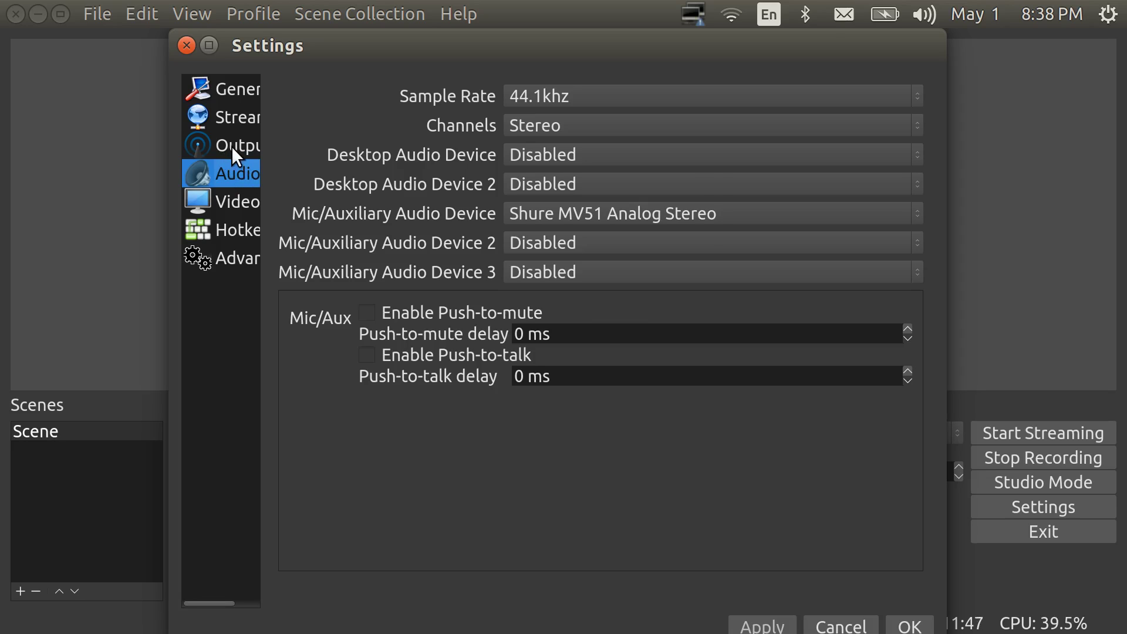
left_click(233, 154)
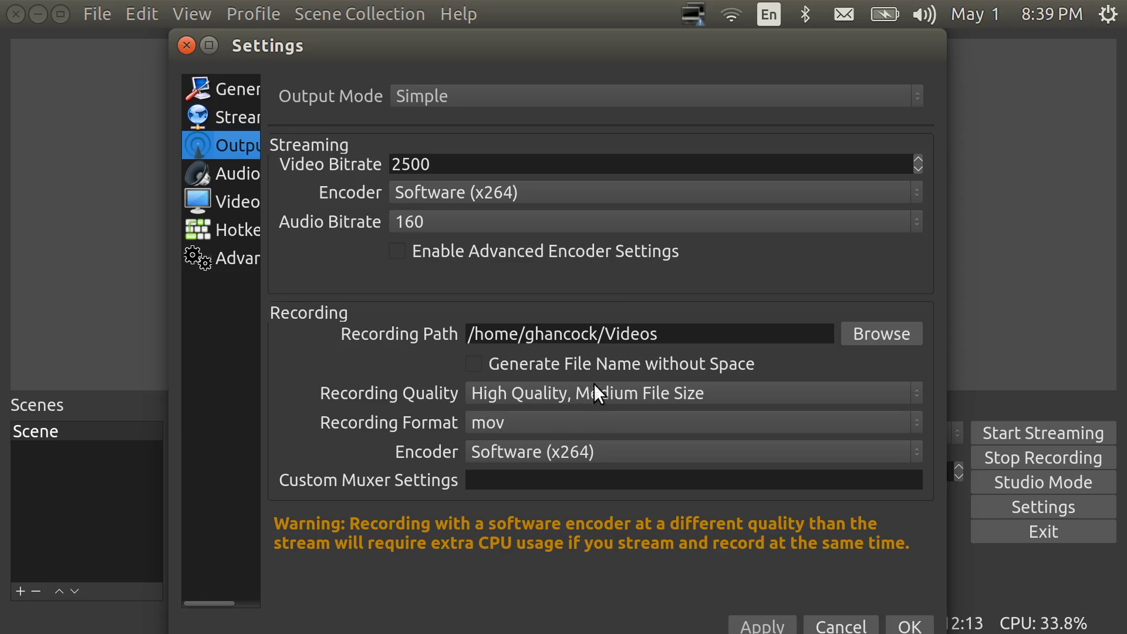
Step: Accept the OBS settings with OK, returning to the main window's scene preview
left_click(915, 627)
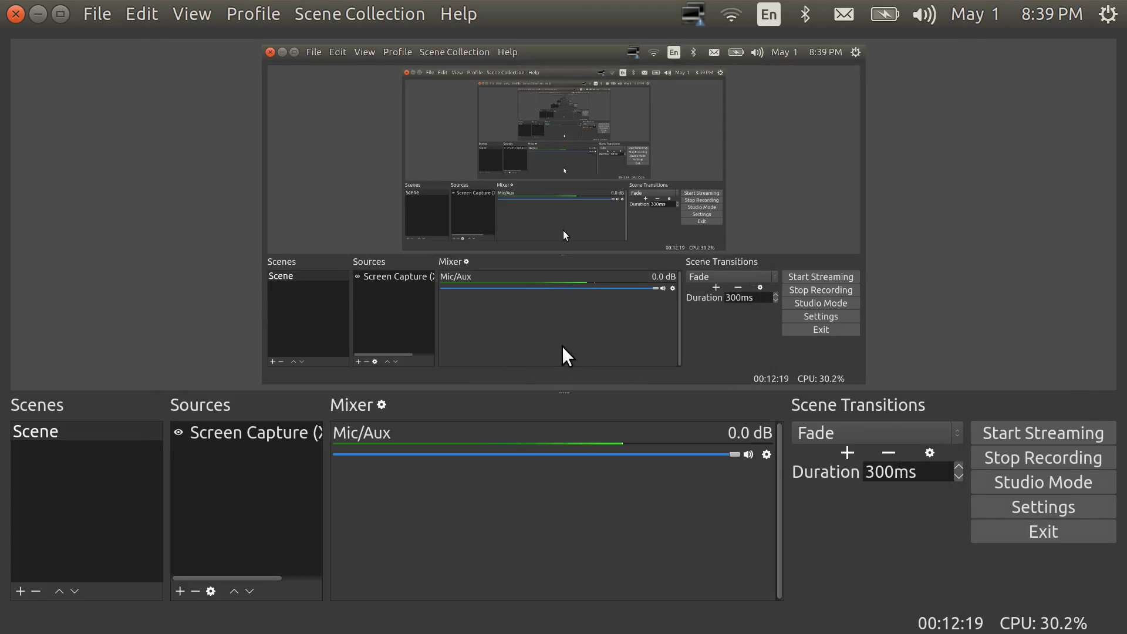